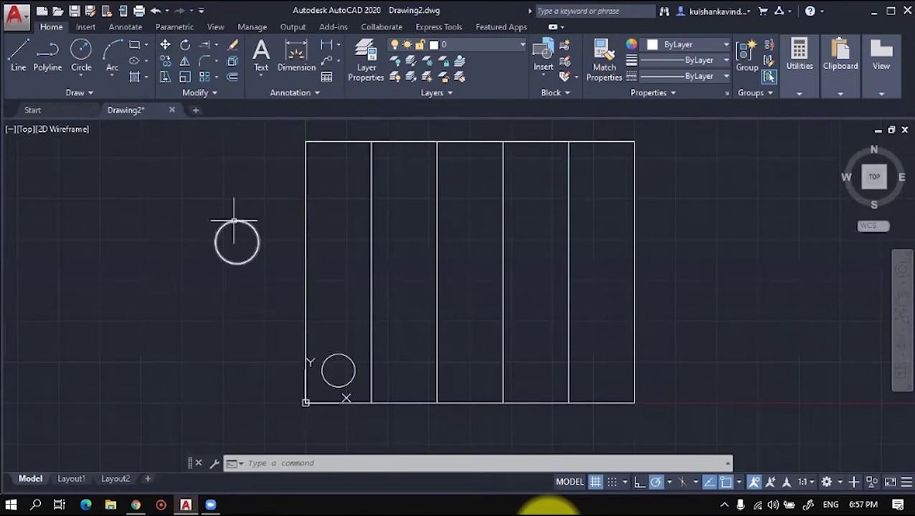
# - Try to move the small circle in the first column using its centre as the base point
pyautogui.write('M')
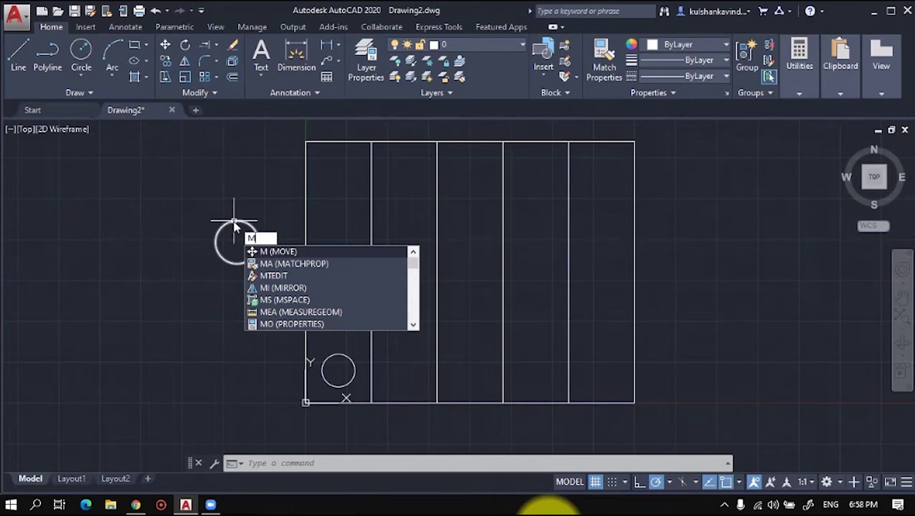
pyautogui.press('Return')
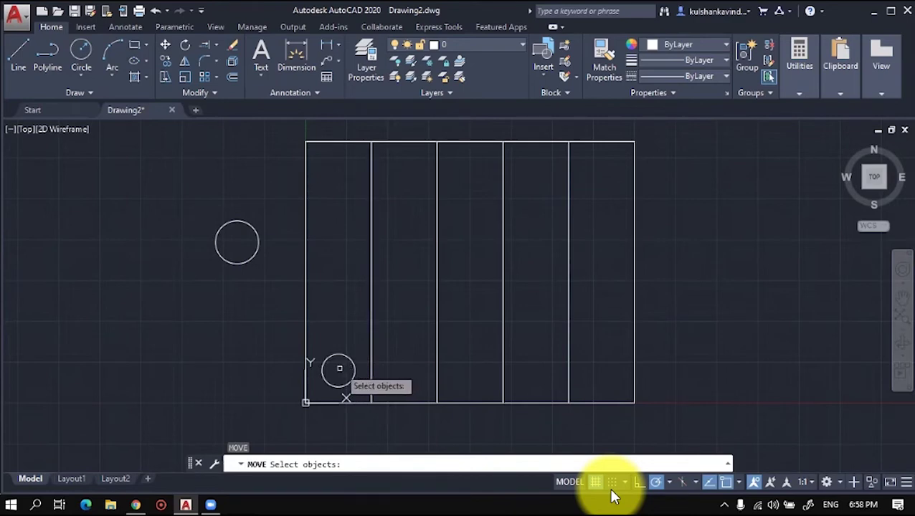
pyautogui.moveTo(610, 490)
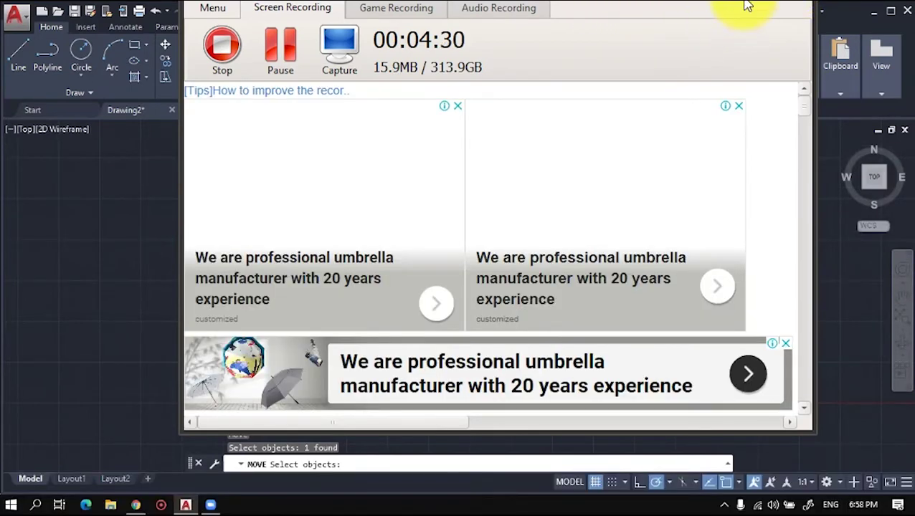
pyautogui.click(787, 6)
pyautogui.press('Return')
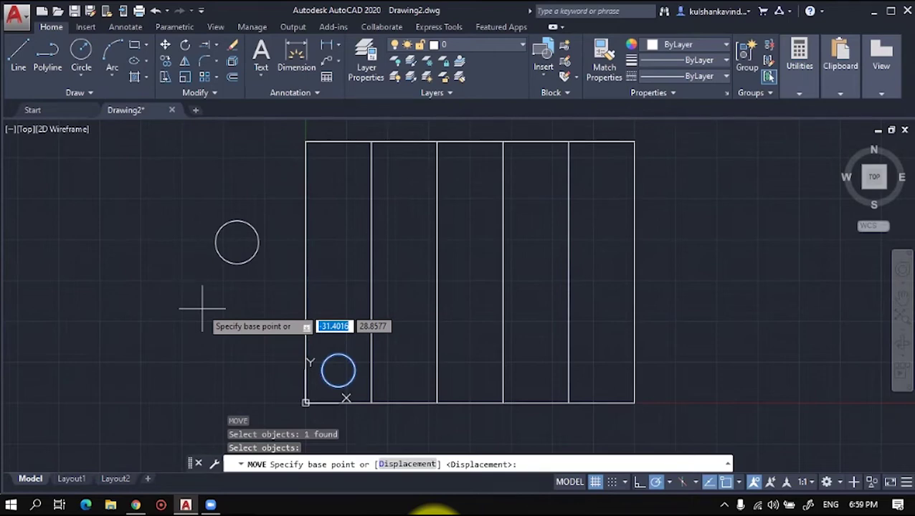
pyautogui.click(339, 370)
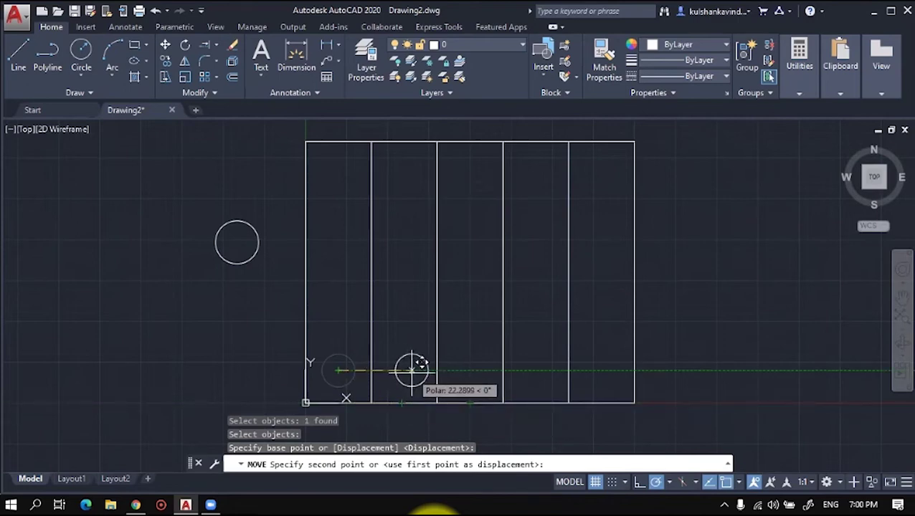
pyautogui.press('Escape')
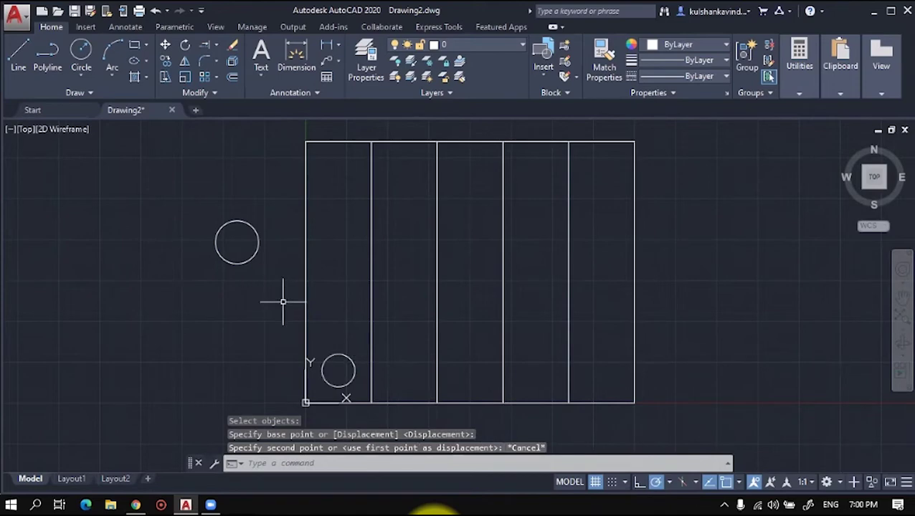
# - Try to move the small circle using the rectangle's lower-left corner as the base point
pyautogui.write('m')
pyautogui.press('Return')
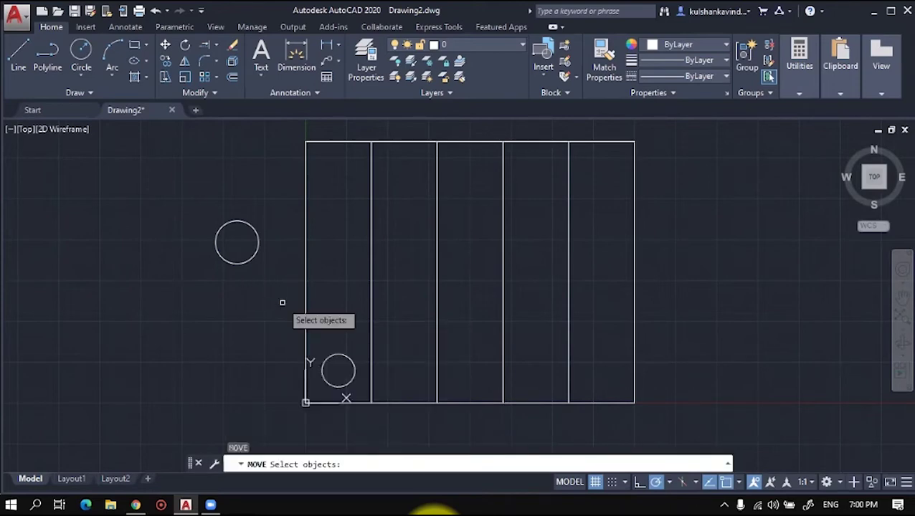
pyautogui.click(324, 363)
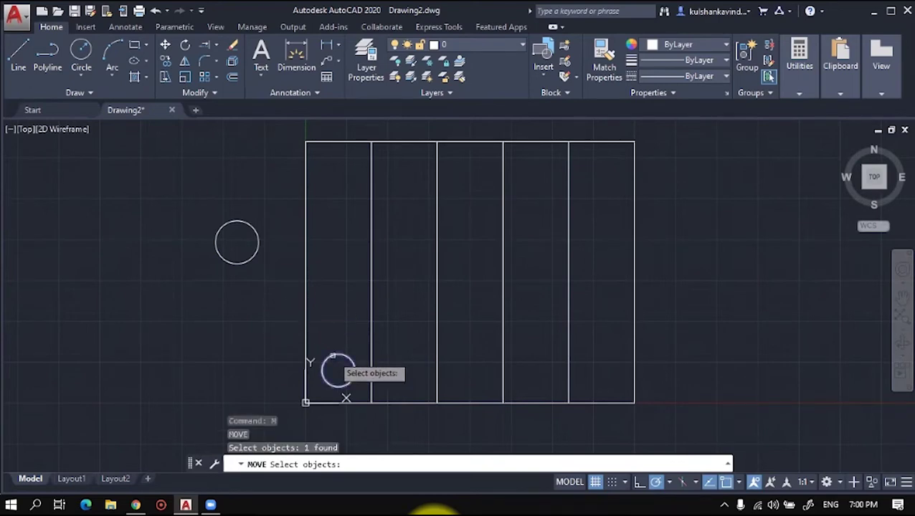
pyautogui.press('Return')
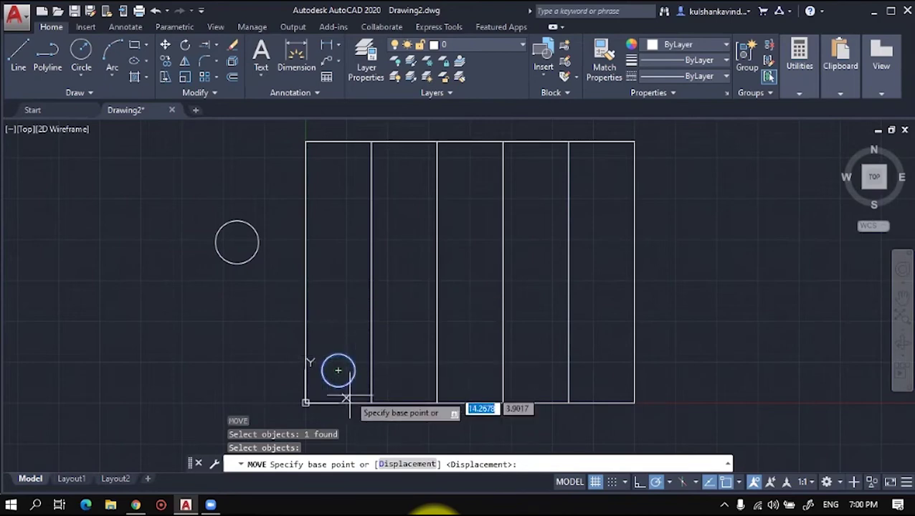
pyautogui.click(305, 403)
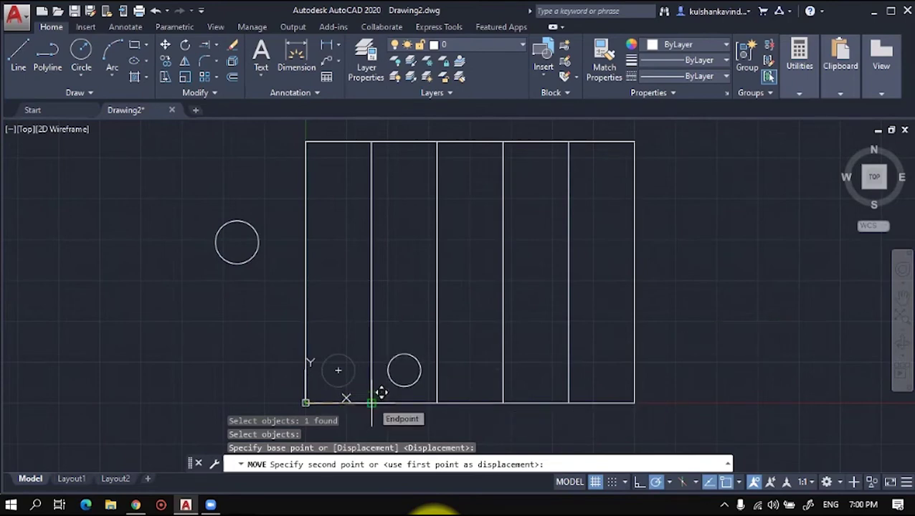
pyautogui.press('Escape')
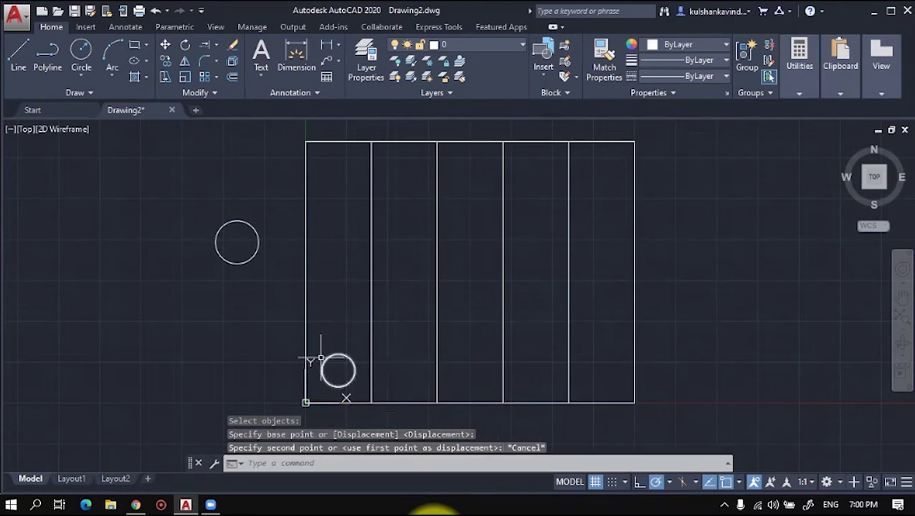
pyautogui.press('space')
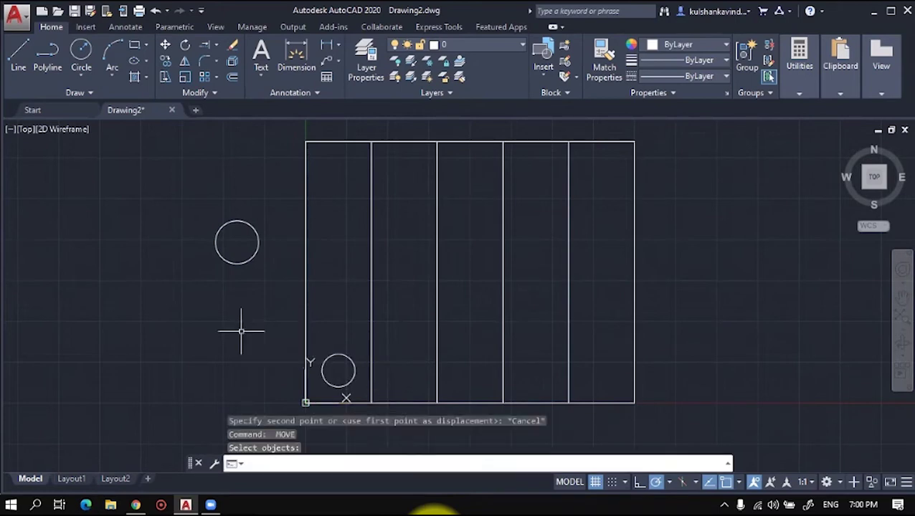
pyautogui.press('Return')
pyautogui.click(332, 354)
pyautogui.press('Escape')
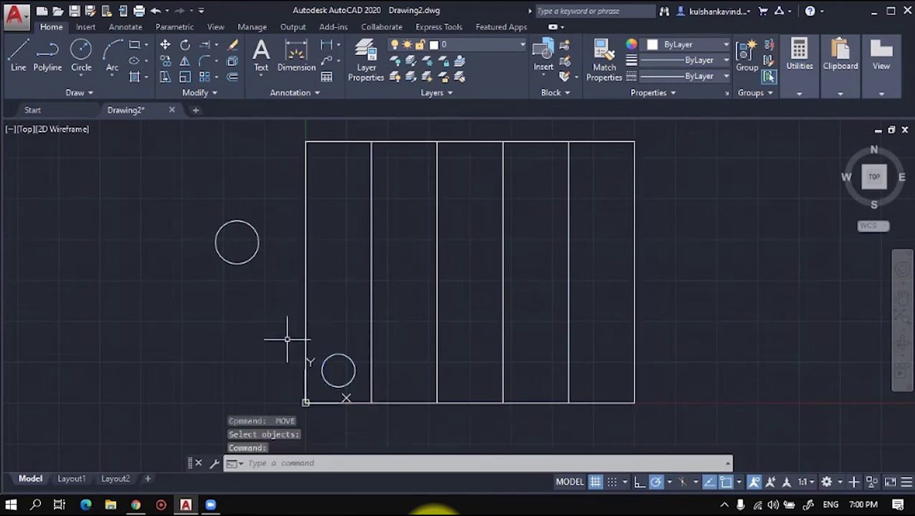
pyautogui.press('space')
pyautogui.press('Escape')
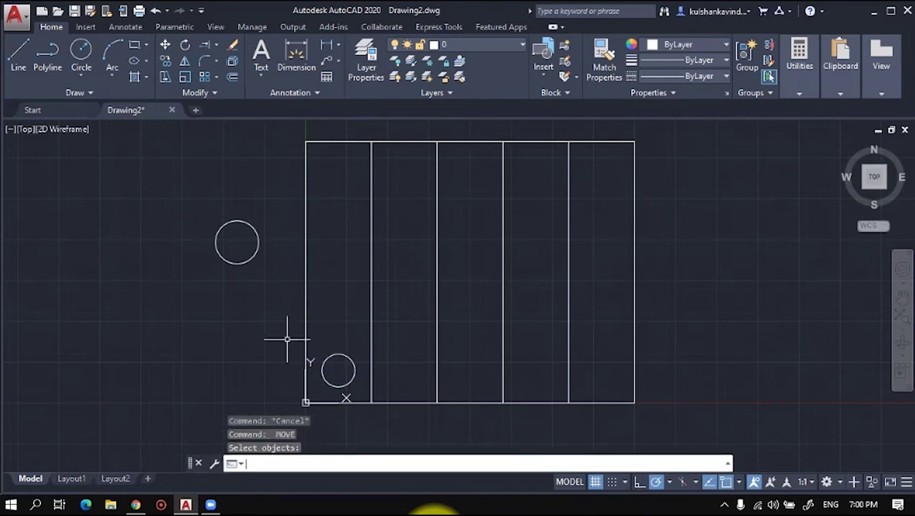
# - Move the small circle into the second column, from the rectangle's upper-left corner to the upper end of the first divider
pyautogui.press('space')
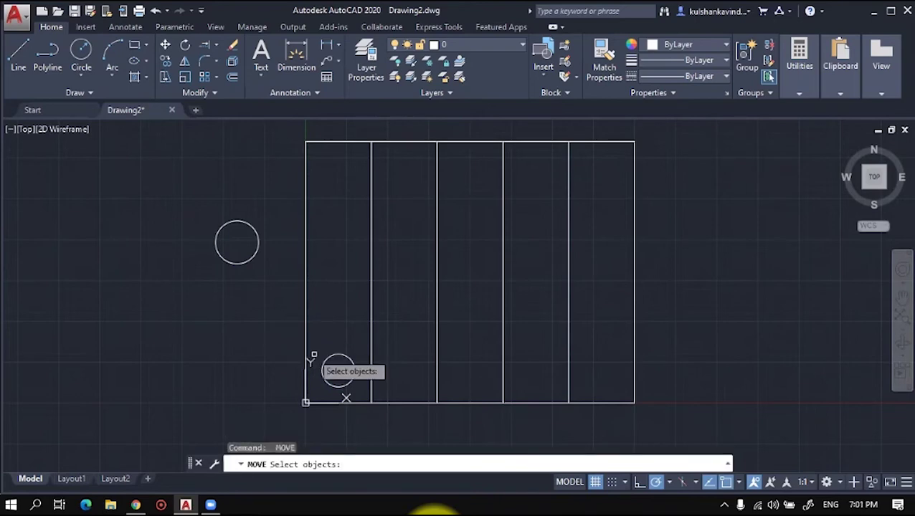
pyautogui.click(335, 386)
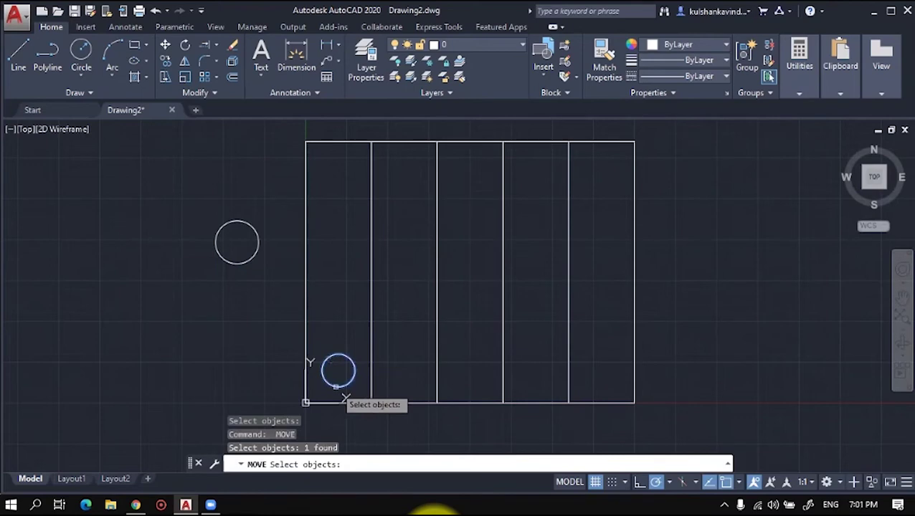
pyautogui.press('Return')
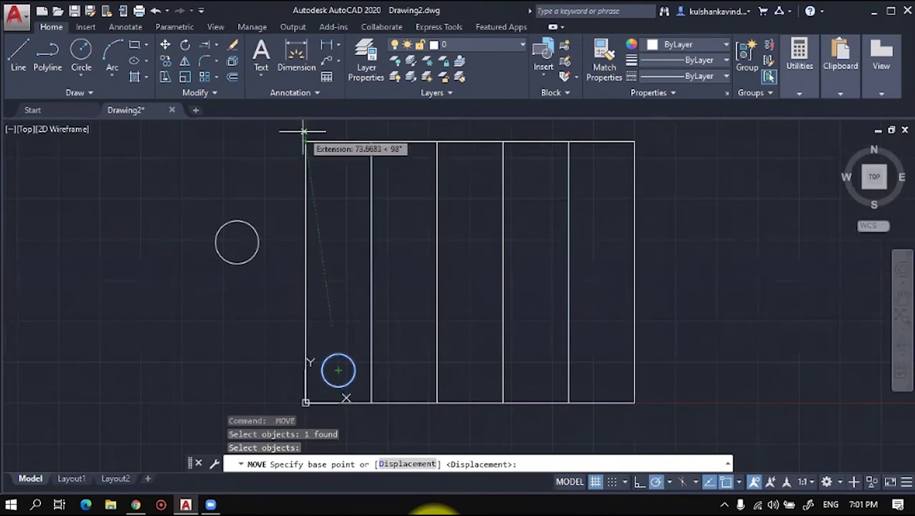
pyautogui.scroll(-2, 307, 144)
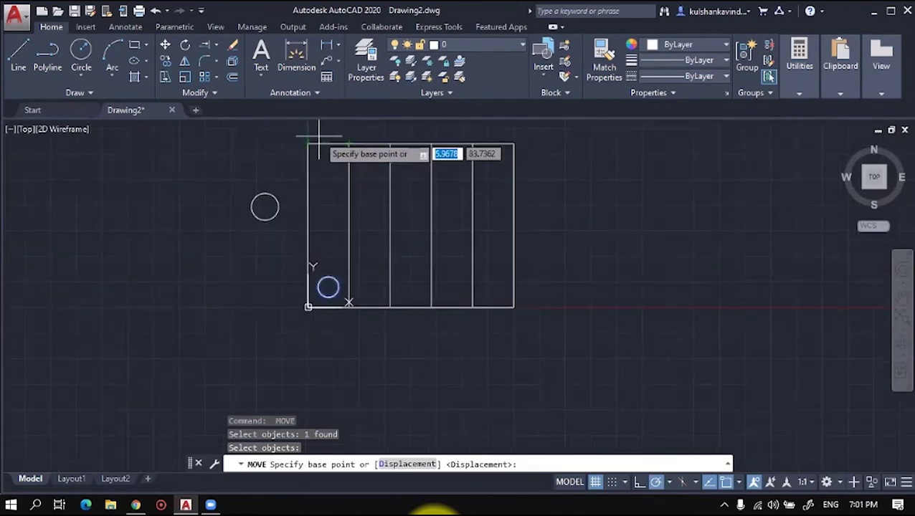
pyautogui.click(308, 144)
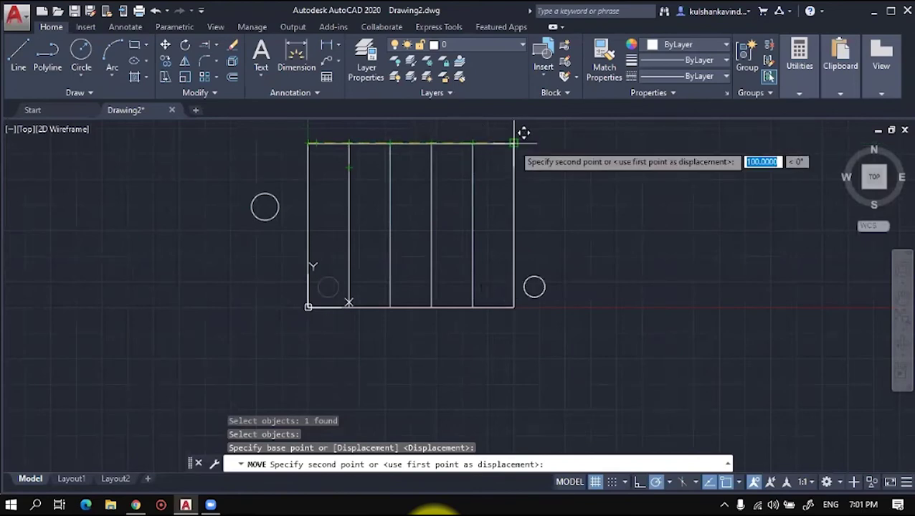
pyautogui.click(352, 143)
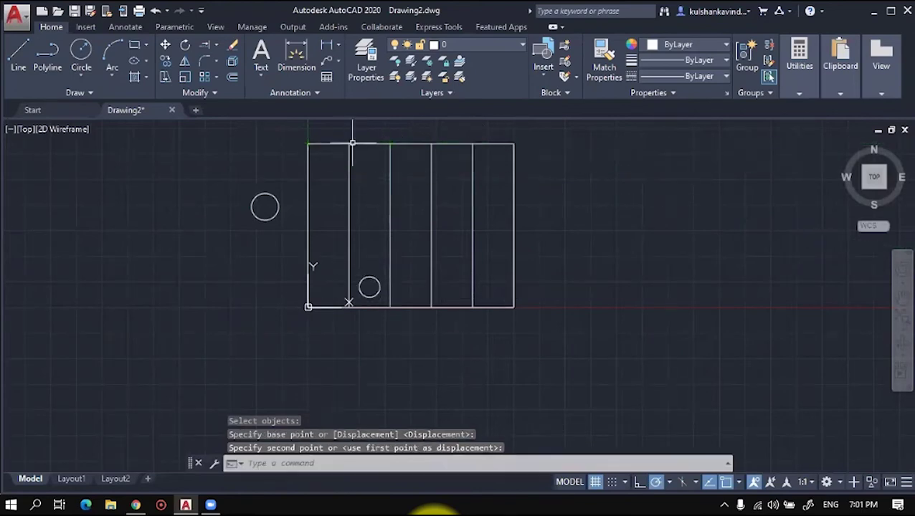
# - Try to move the small circle out of the second column using its centre as the base point
pyautogui.scroll(2, 374, 245)
pyautogui.scroll(-5, 368, 259)
pyautogui.scroll(8, 363, 296)
pyautogui.scroll(-6, 361, 306)
pyautogui.scroll(3, 365, 239)
pyautogui.press('Return')
pyautogui.click(342, 238)
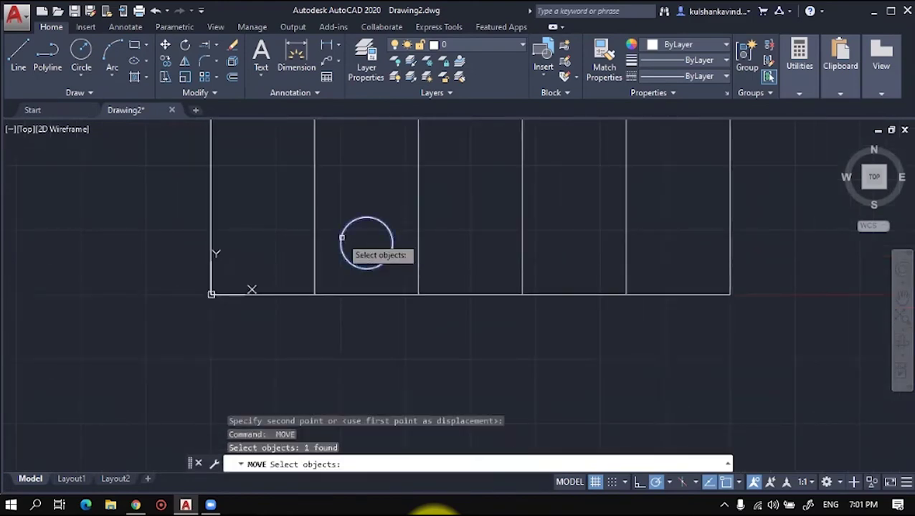
pyautogui.press('Return')
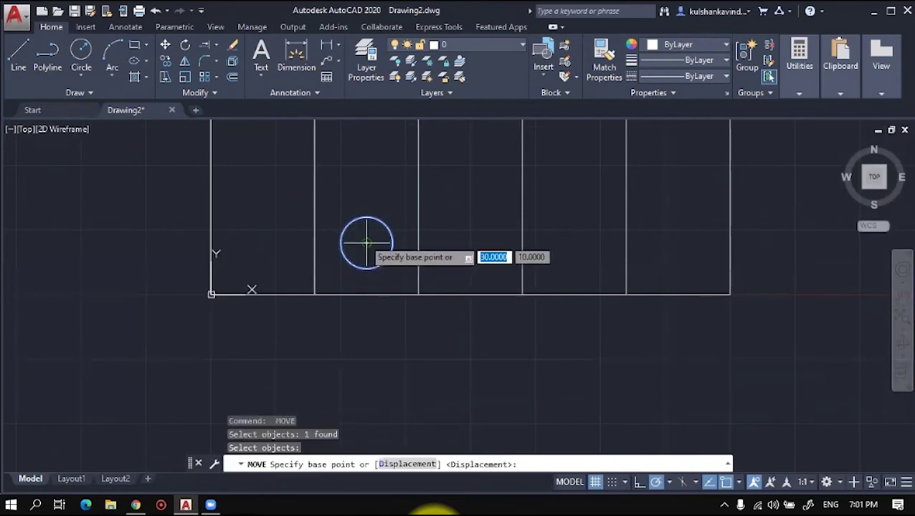
pyautogui.click(366, 242)
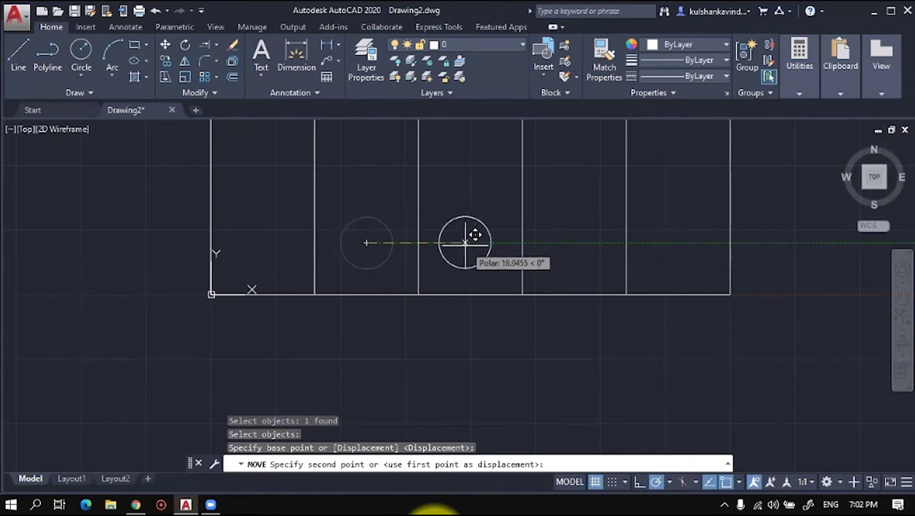
pyautogui.scroll(4, 470, 241)
pyautogui.scroll(-10, 479, 231)
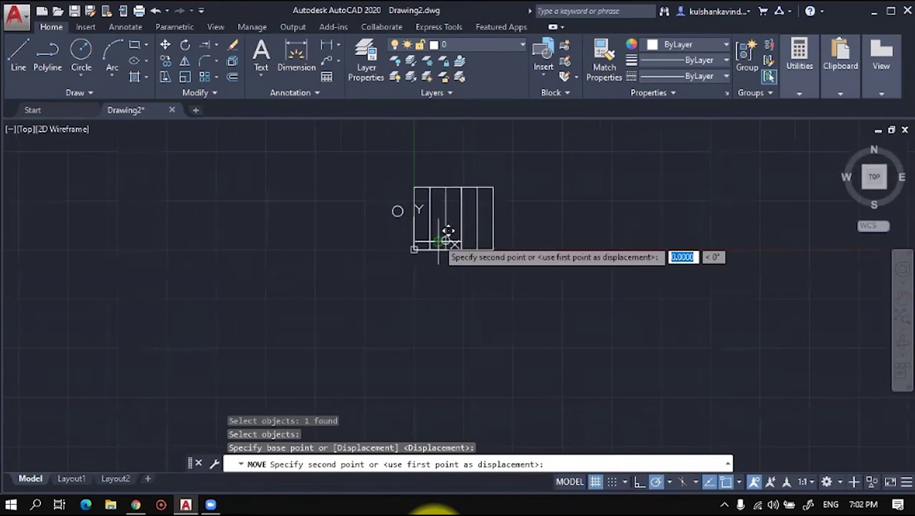
pyautogui.scroll(8, 445, 229)
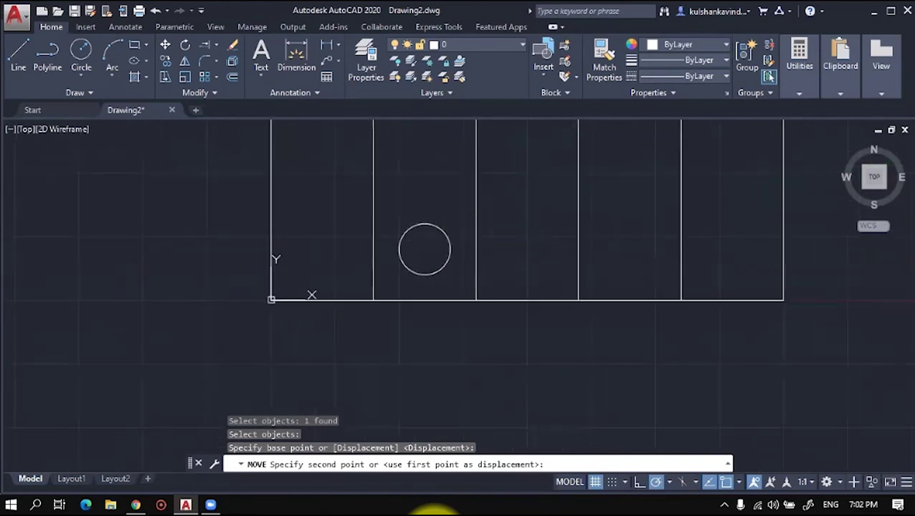
pyautogui.press('Escape')
pyautogui.scroll(2, 41, 310)
pyautogui.moveTo(252, 294); pyautogui.dragTo(467, 310, button='middle')
pyautogui.scroll(-5, 473, 302)
pyautogui.scroll(4, 482, 287)
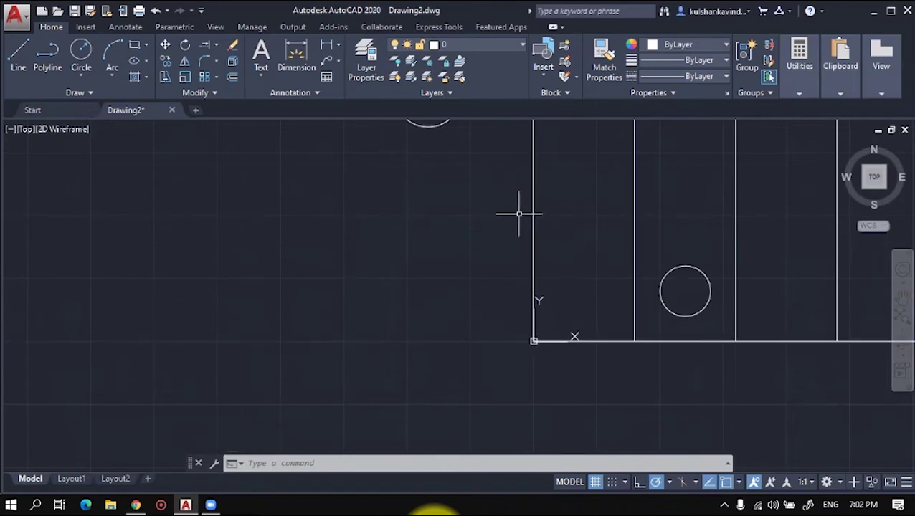
pyautogui.scroll(2, 653, 255)
pyautogui.scroll(-5, 719, 204)
pyautogui.scroll(5, 719, 205)
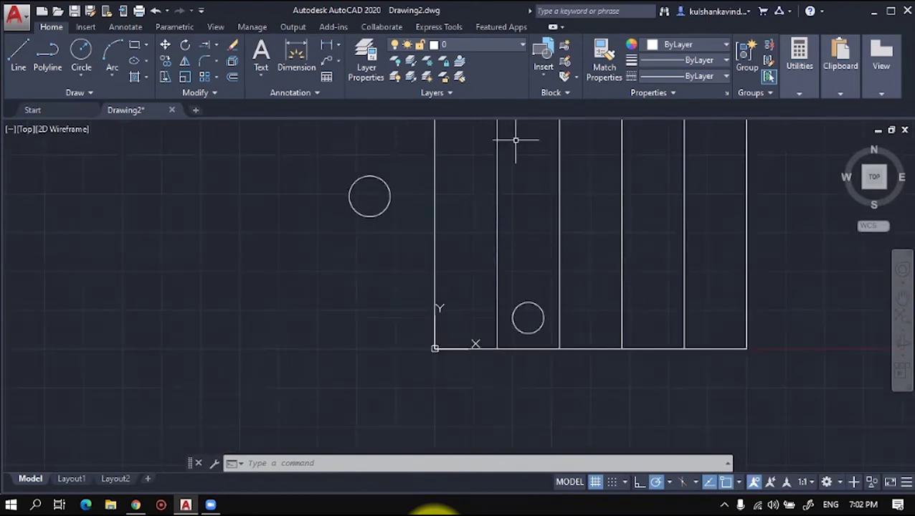
pyautogui.scroll(4, 499, 204)
pyautogui.scroll(-6, 498, 207)
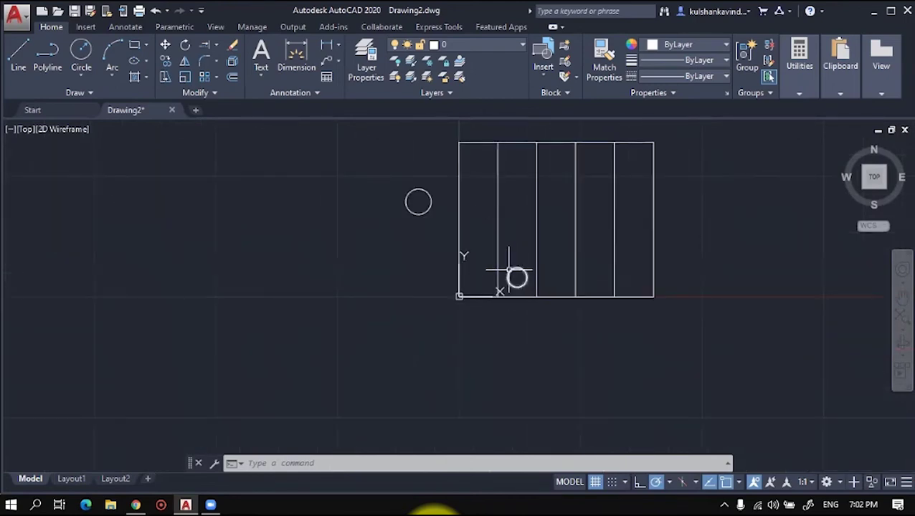
pyautogui.scroll(2, 556, 244)
pyautogui.scroll(-2, 555, 246)
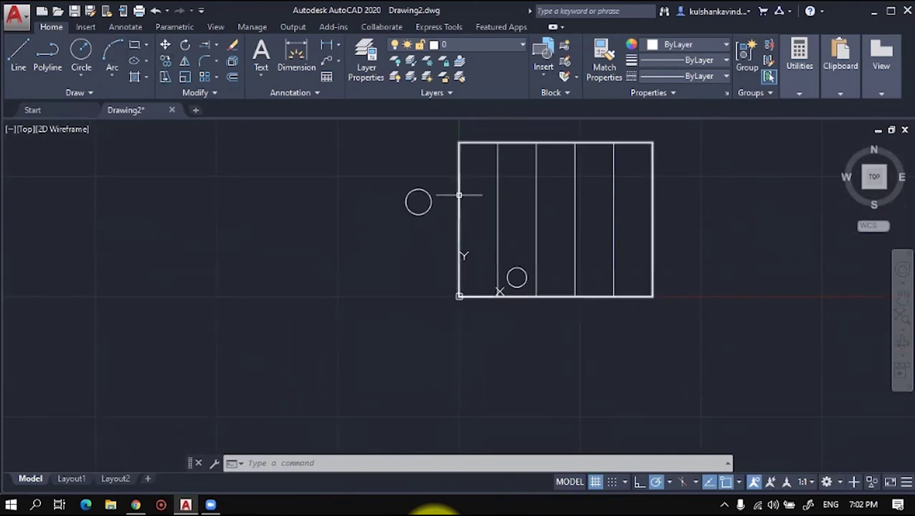
pyautogui.scroll(3, 534, 161)
pyautogui.scroll(-5, 534, 166)
pyautogui.scroll(4, 684, 176)
pyautogui.scroll(-4, 576, 171)
pyautogui.moveTo(466, 149); pyautogui.dragTo(462, 205, button='middle')
pyautogui.scroll(-3, 465, 204)
pyautogui.scroll(3, 466, 210)
pyautogui.scroll(2, 466, 210)
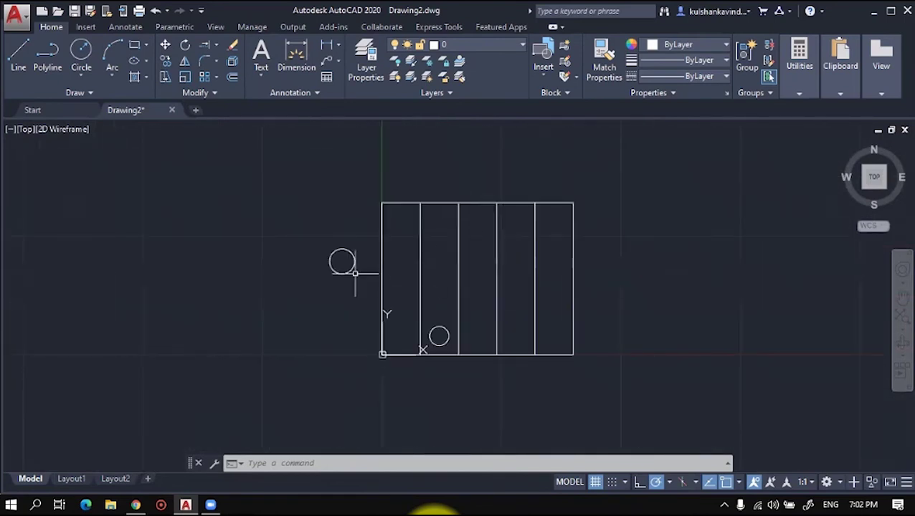
# - Try to move the circle outside the rectangle by its centre grip
pyautogui.click(354, 267)
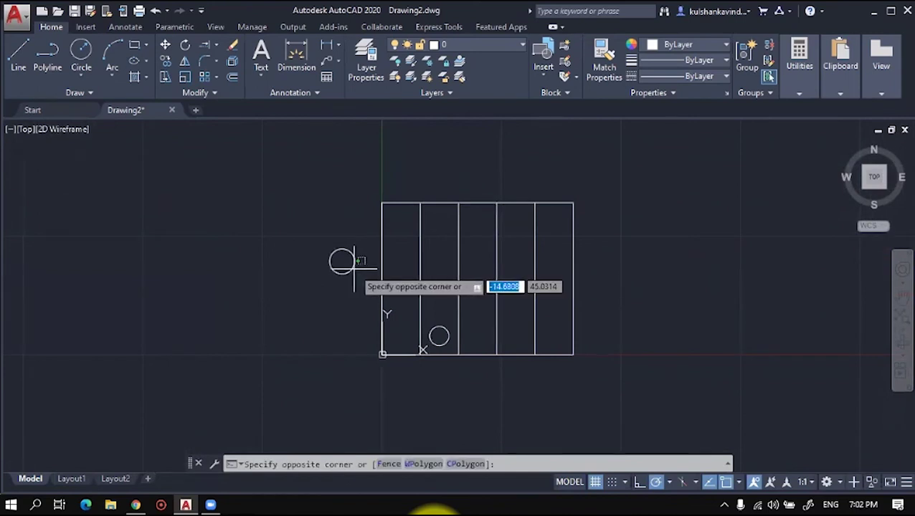
pyautogui.click(343, 261)
pyautogui.click(336, 222)
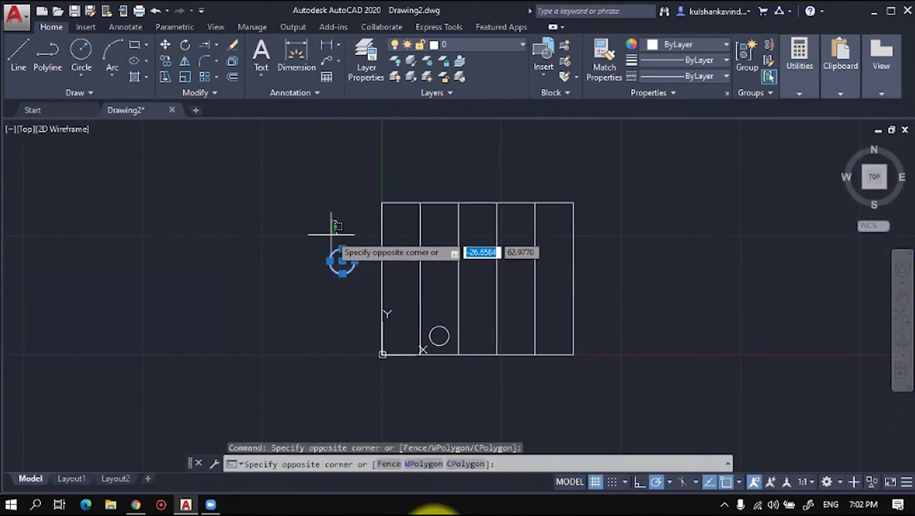
pyautogui.press('Escape')
pyautogui.click(332, 283)
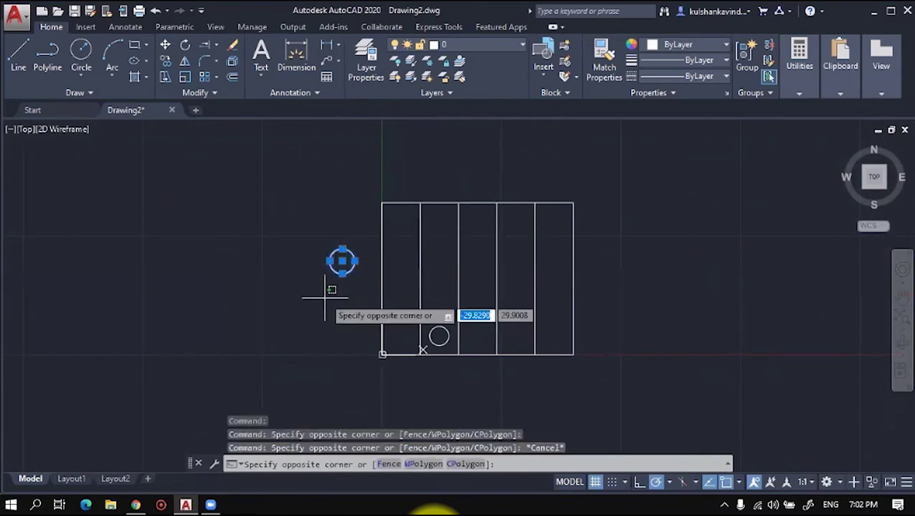
pyautogui.press('Escape')
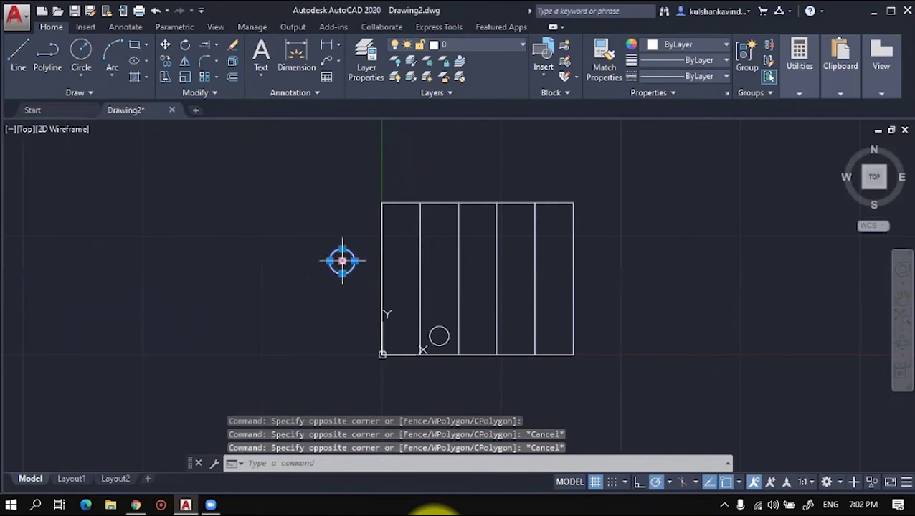
pyautogui.click(342, 261)
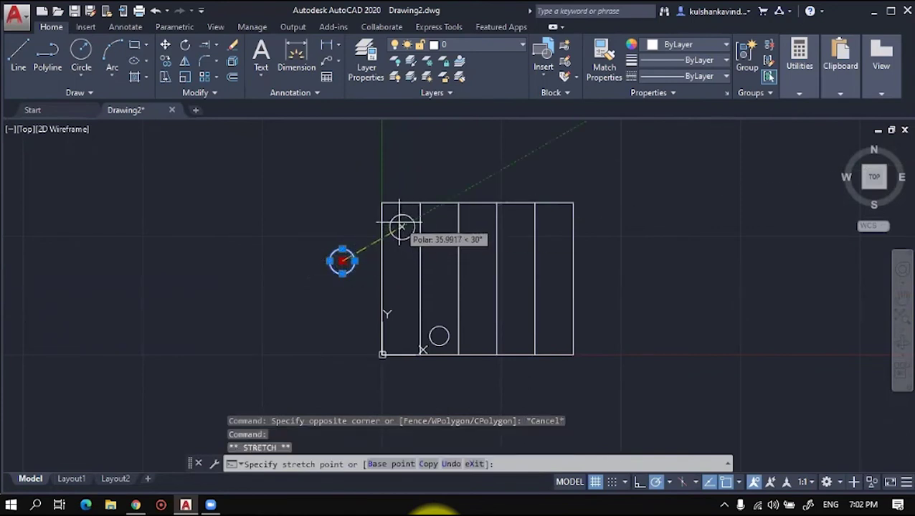
pyautogui.press('Escape')
pyautogui.press('Escape')
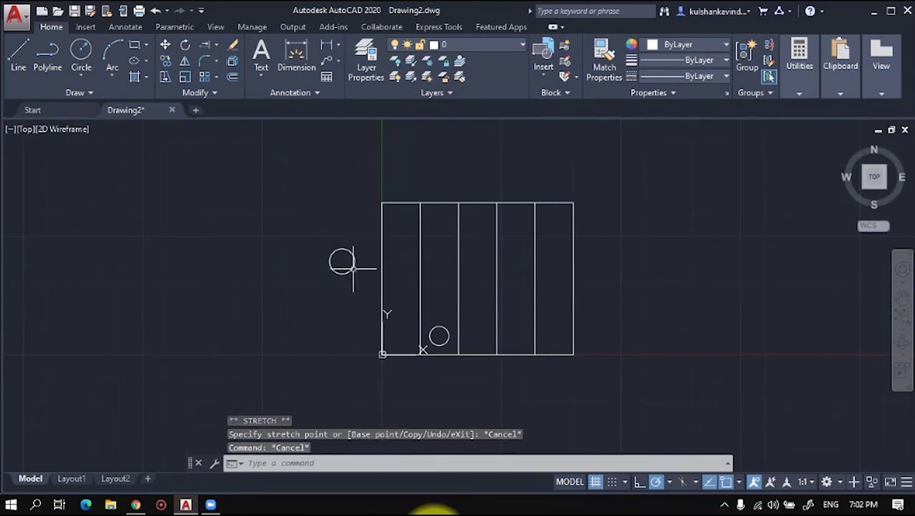
# - Draw two connected line segments forming an open angle in the empty area to the upper left of the divided rectangle
pyautogui.scroll(-2, 417, 206)
pyautogui.scroll(2, 410, 231)
pyautogui.scroll(2, 421, 236)
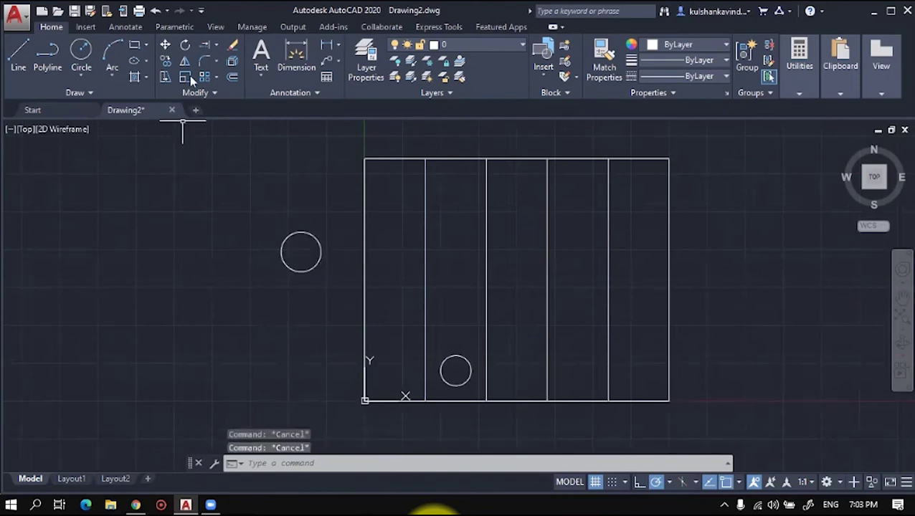
pyautogui.scroll(3, 316, 258)
pyautogui.scroll(-6, 362, 291)
pyautogui.scroll(4, 371, 298)
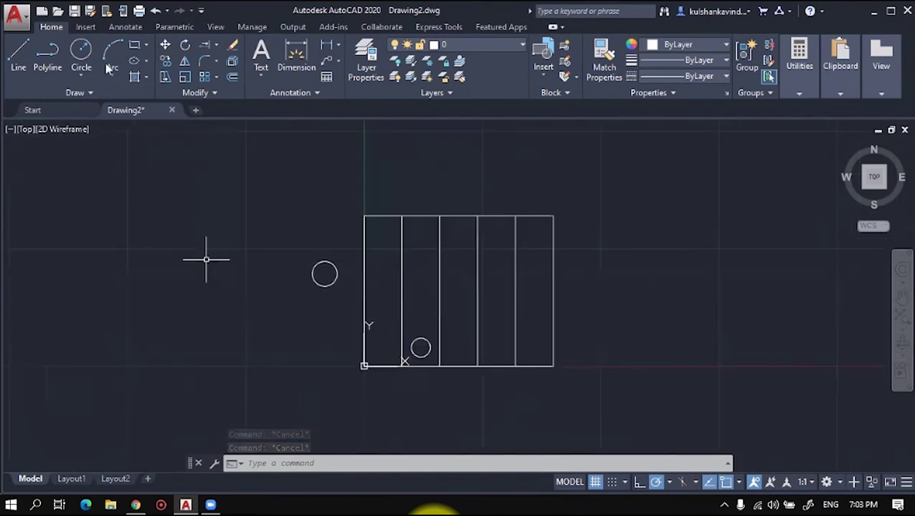
pyautogui.click(26, 57)
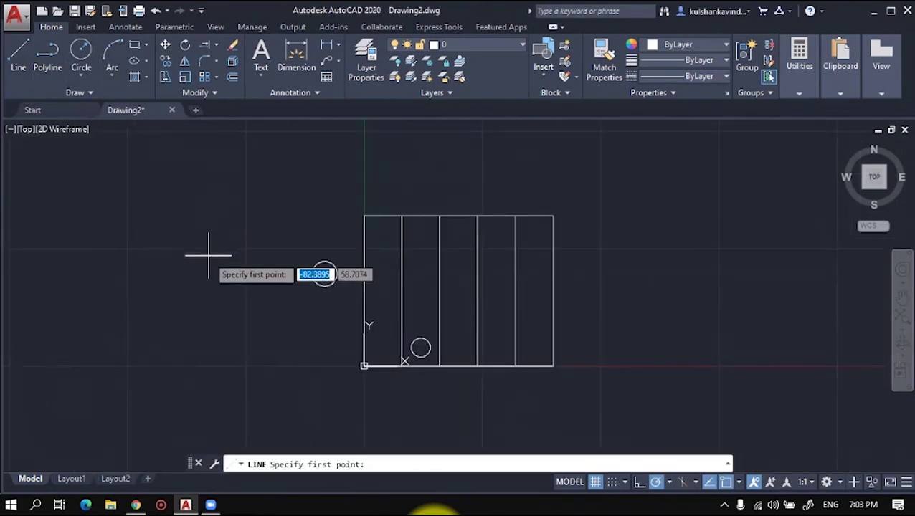
pyautogui.click(208, 263)
pyautogui.click(278, 184)
pyautogui.click(193, 169)
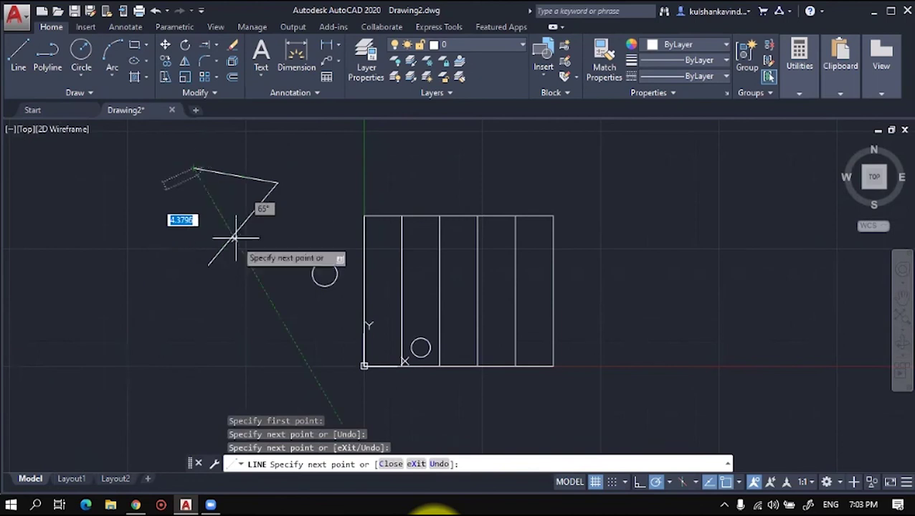
pyautogui.press('Escape')
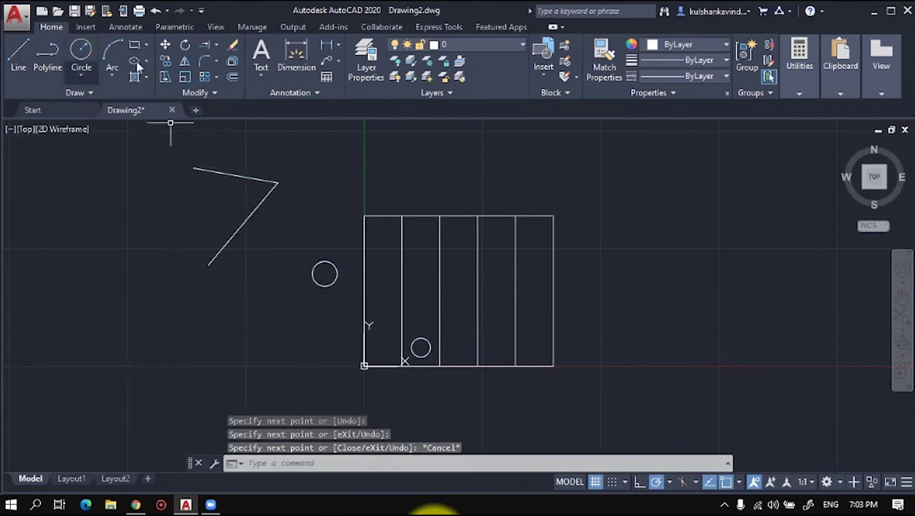
# - Move both angled line segments from their lower free endpoint to the rectangle's upper-right corner
pyautogui.click(165, 45)
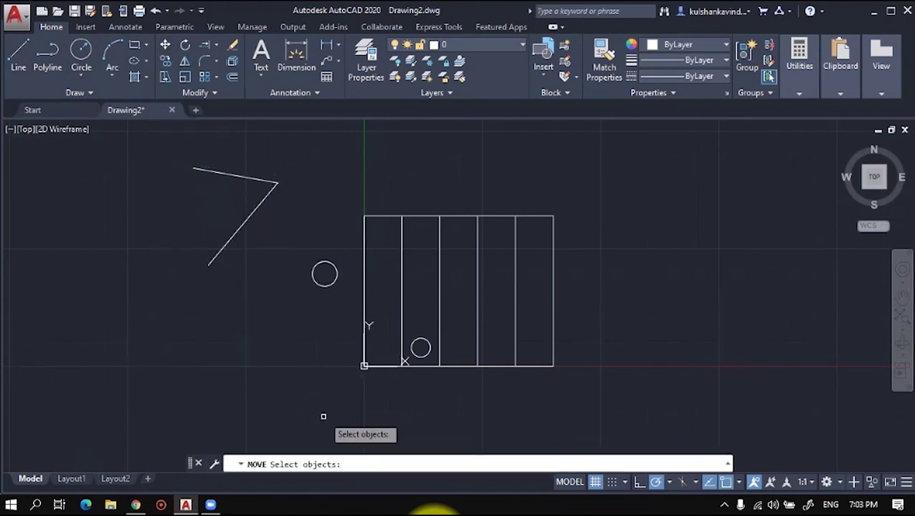
pyautogui.click(259, 209)
pyautogui.click(254, 178)
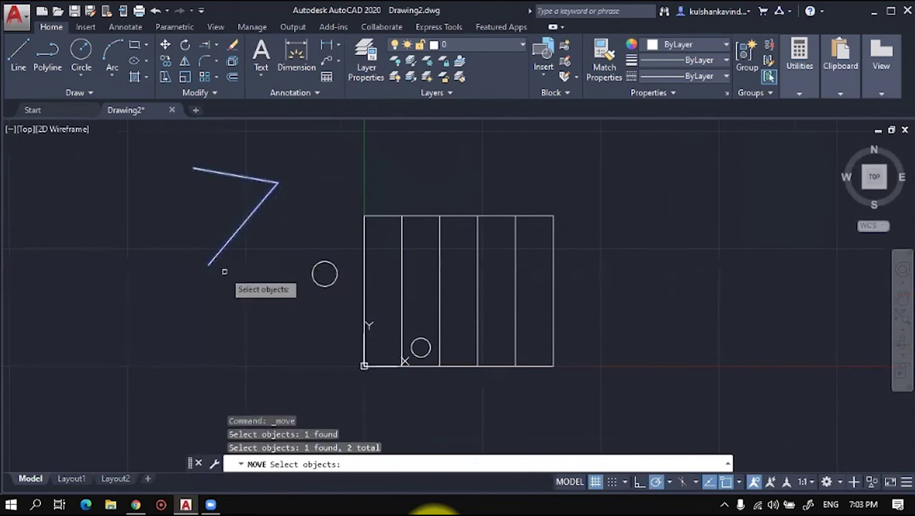
pyautogui.press('Return')
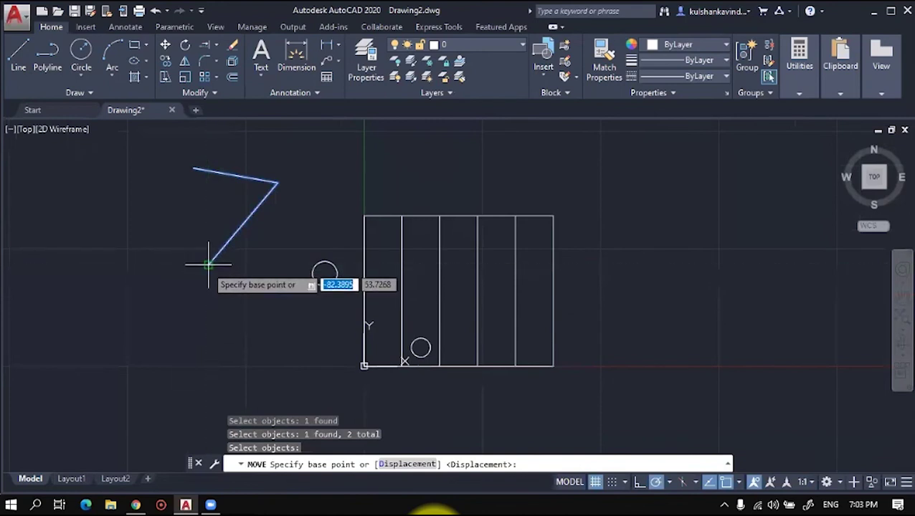
pyautogui.click(208, 263)
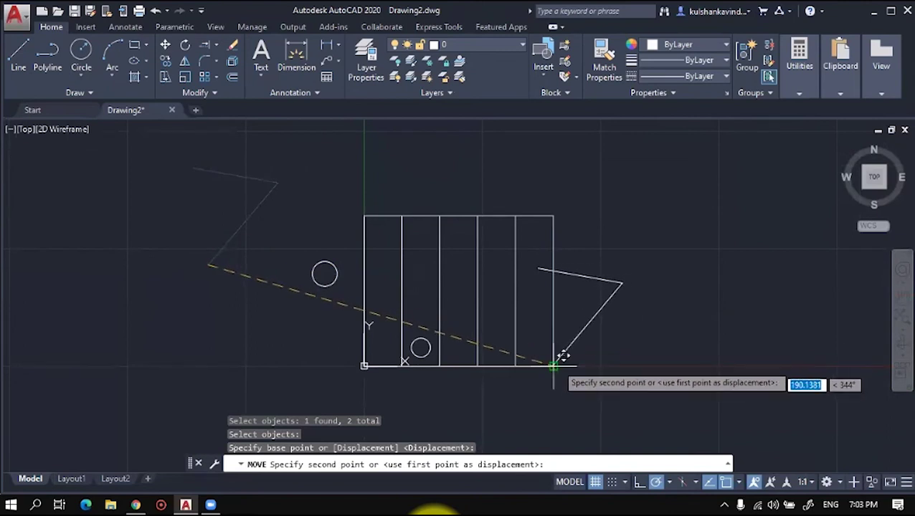
pyautogui.click(562, 205)
pyautogui.scroll(4, 649, 275)
pyautogui.scroll(-8, 449, 237)
pyautogui.scroll(2, 370, 192)
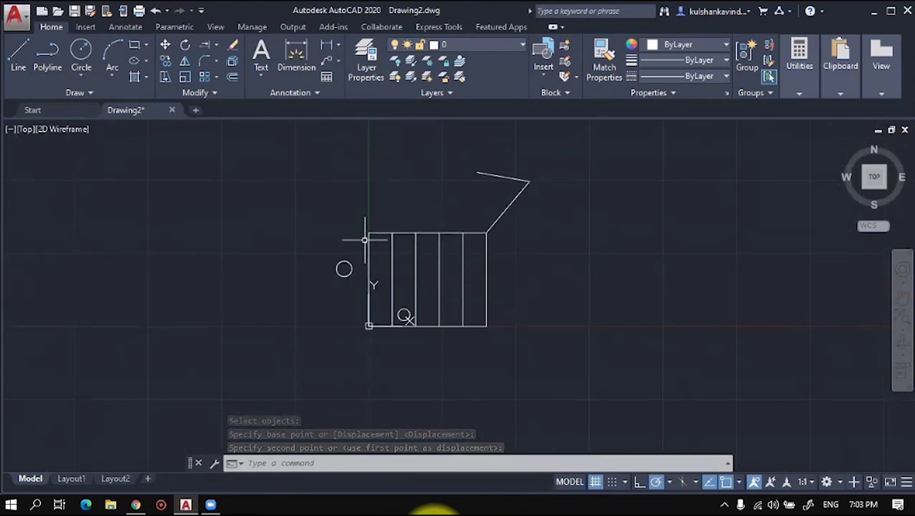
pyautogui.press('Escape')
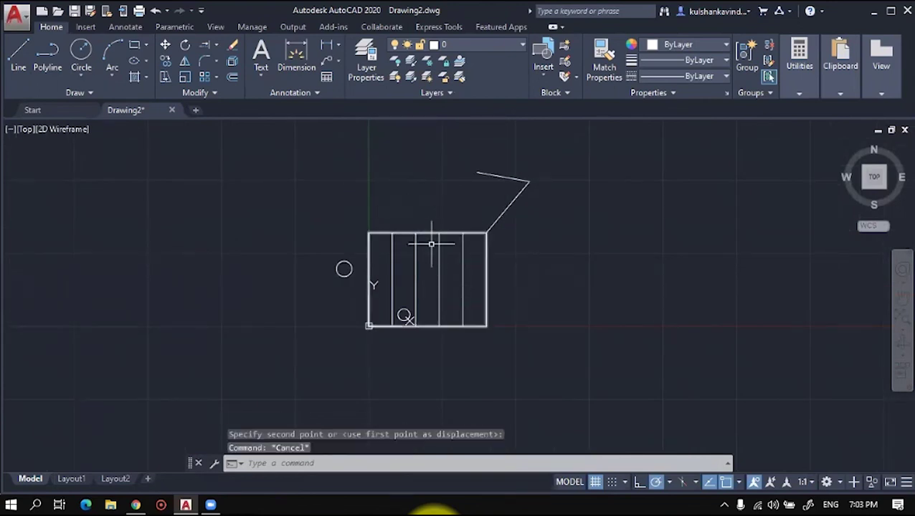
# - Move the circle outside the rectangle into the upper part of the last column, using a base point in empty space away from the circle
pyautogui.scroll(2, 407, 264)
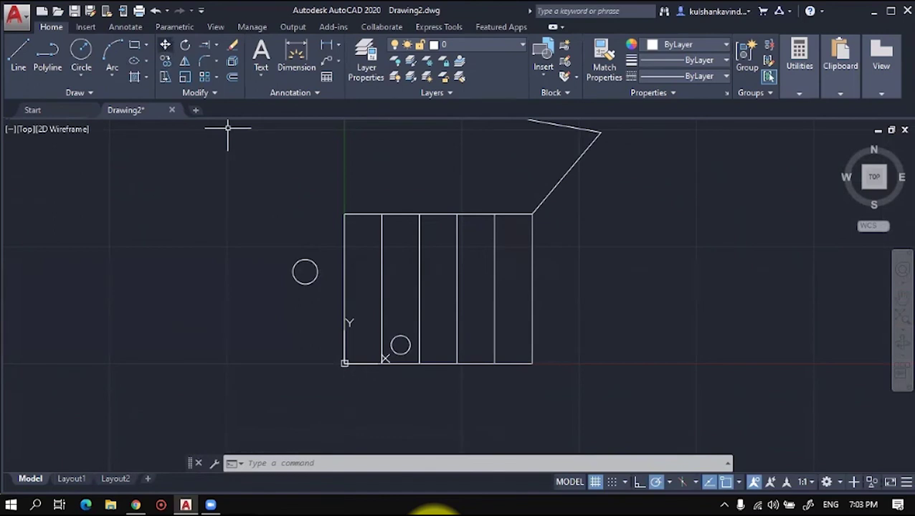
pyautogui.write('m')
pyautogui.press('Return')
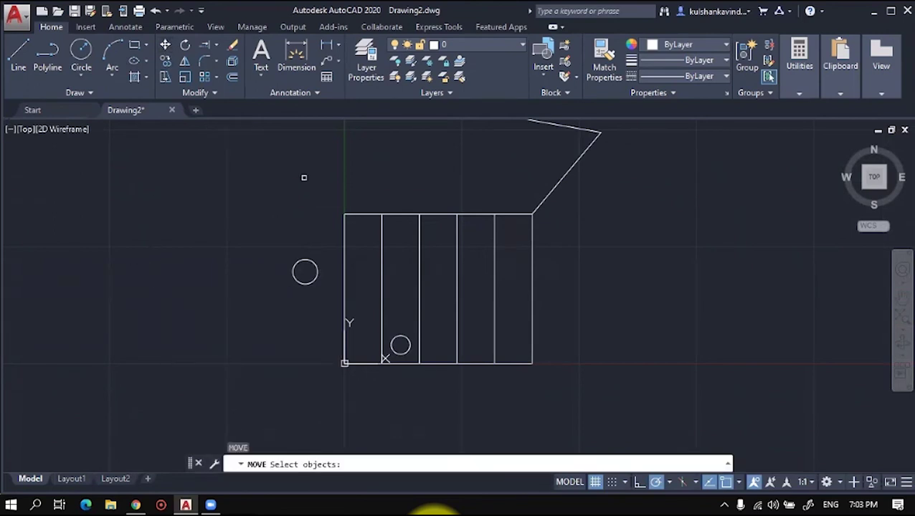
pyautogui.click(312, 278)
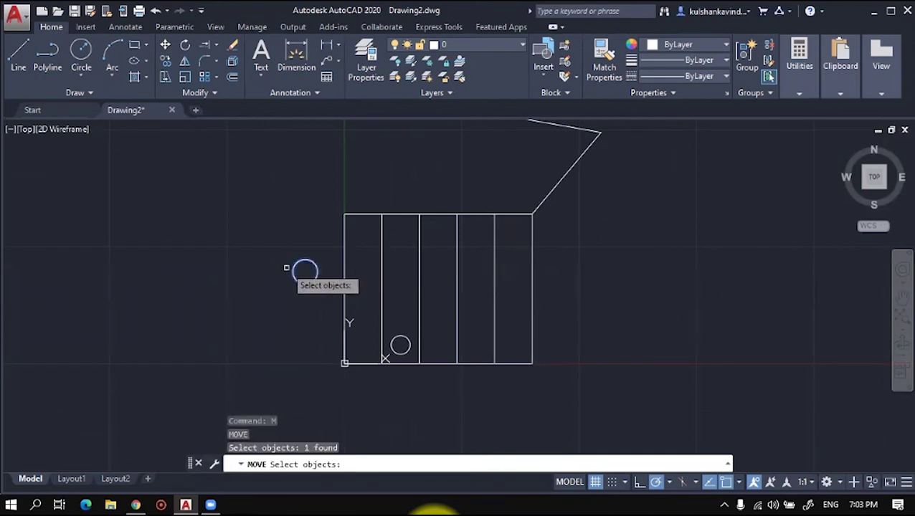
pyautogui.press('Return')
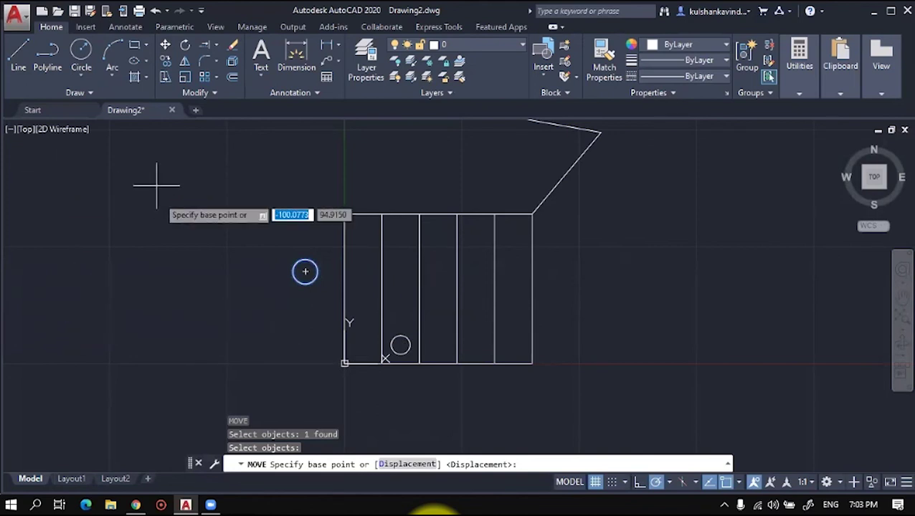
pyautogui.click(173, 292)
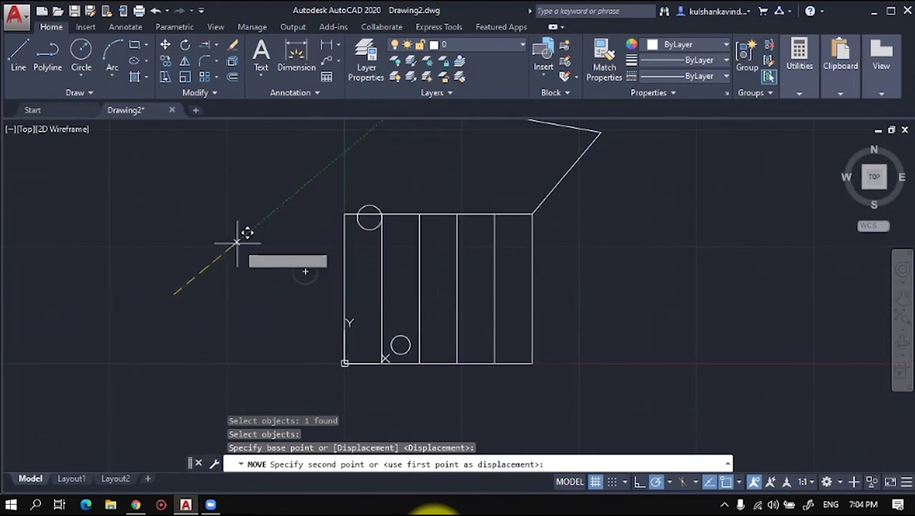
pyautogui.click(382, 257)
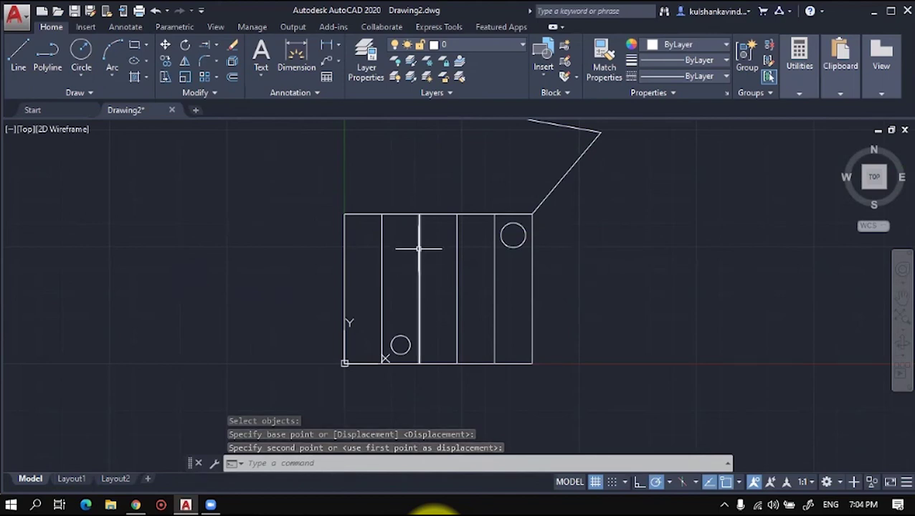
pyautogui.scroll(2, 511, 153)
pyautogui.scroll(-4, 511, 174)
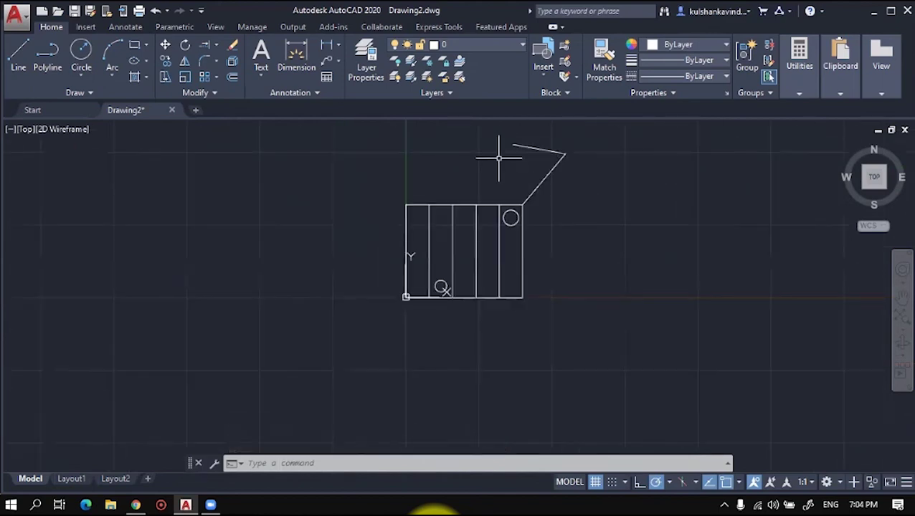